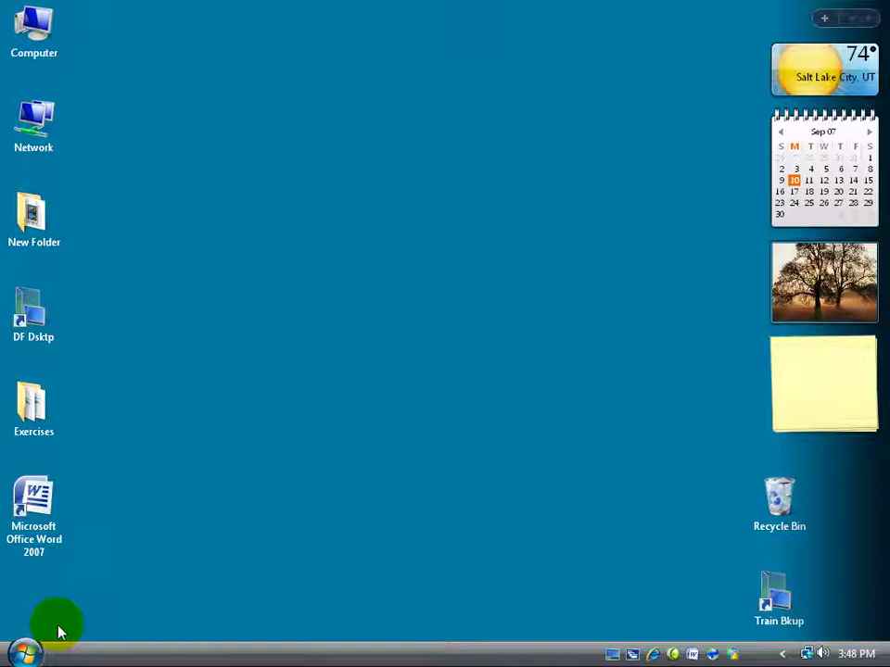
Launch Microsoft Office Word 2007 from the desktop
left_click(25, 654)
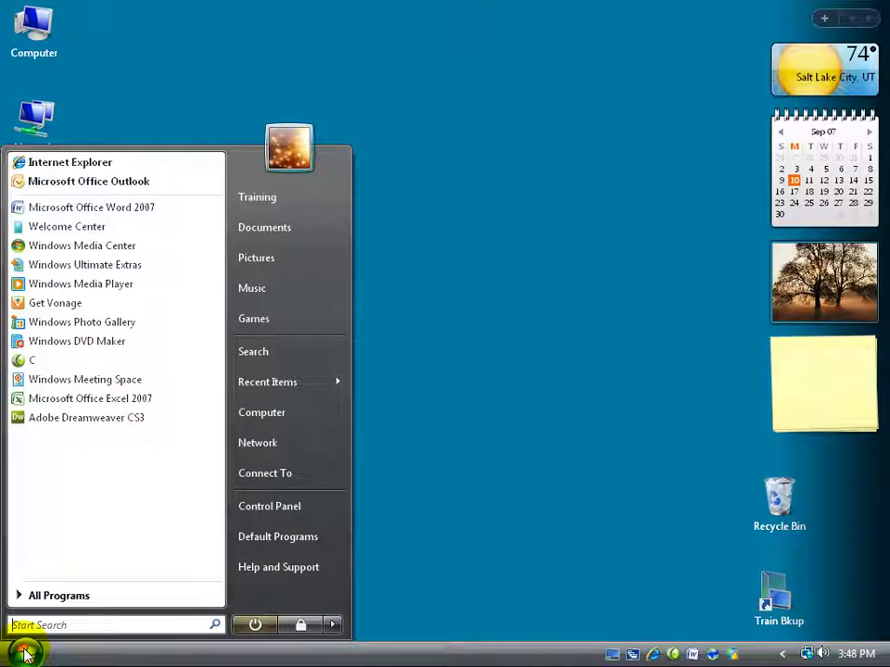
left_click(561, 342)
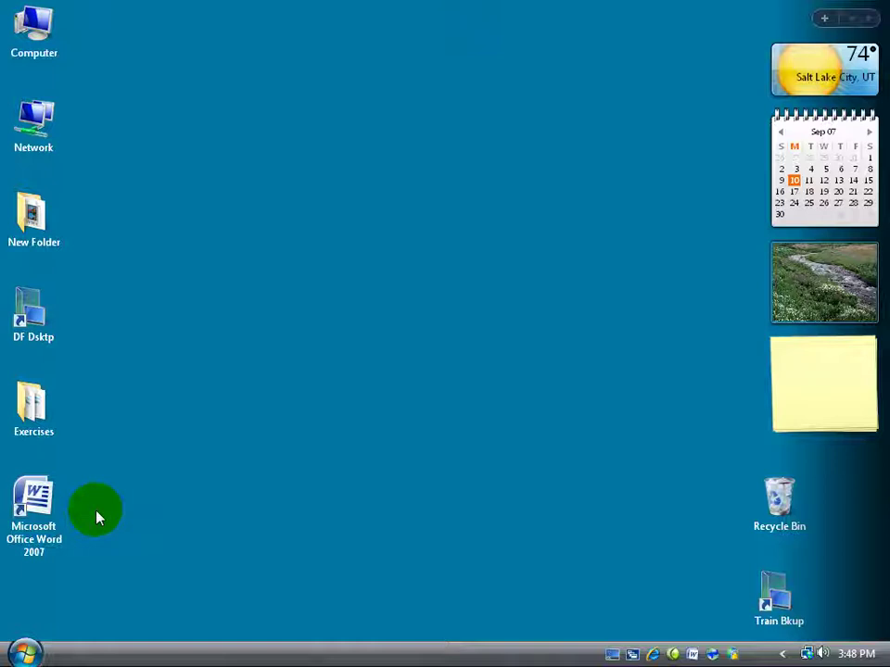
double_click(35, 505)
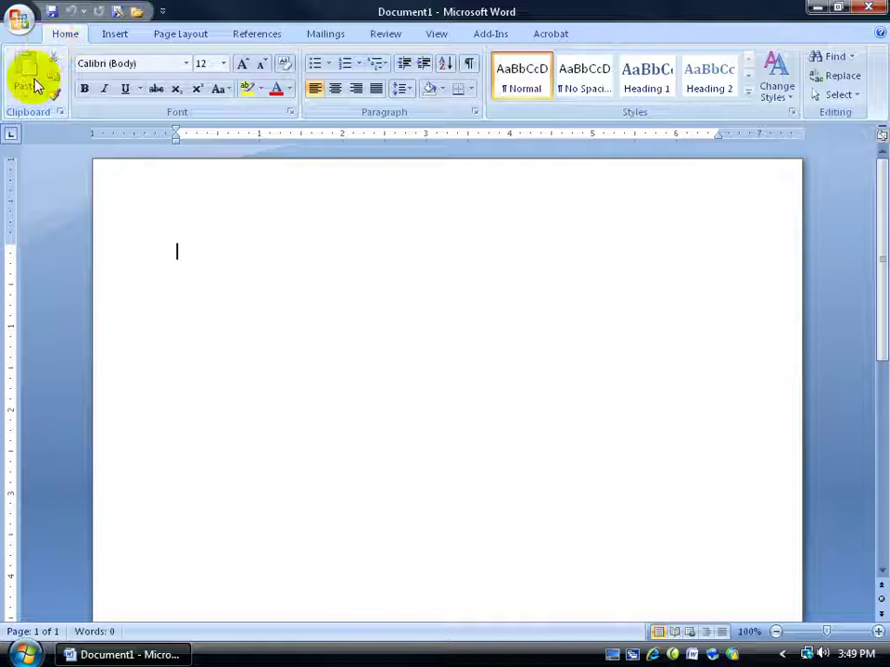
left_click(525, 35)
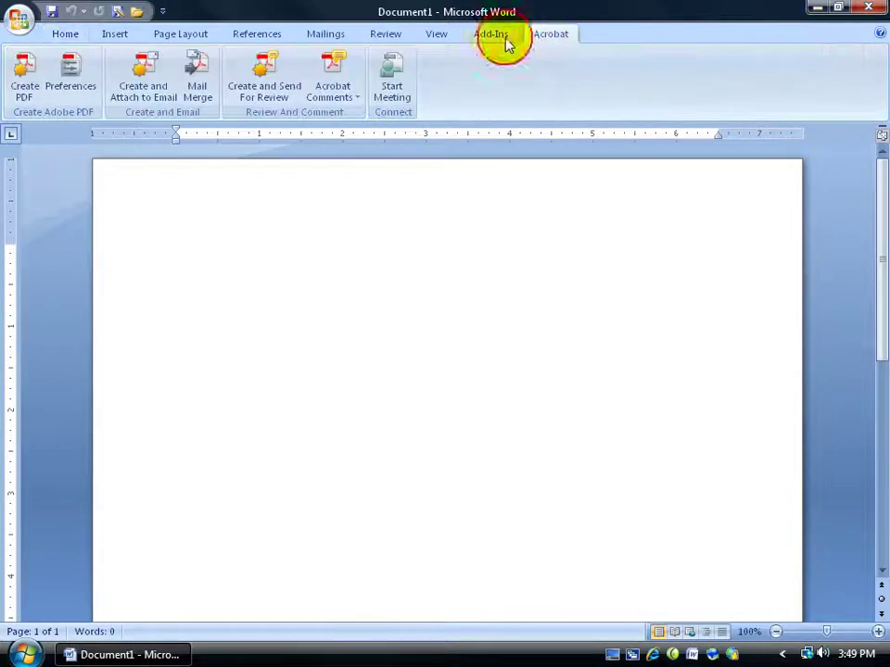
left_click(498, 37)
left_click(434, 37)
left_click(389, 36)
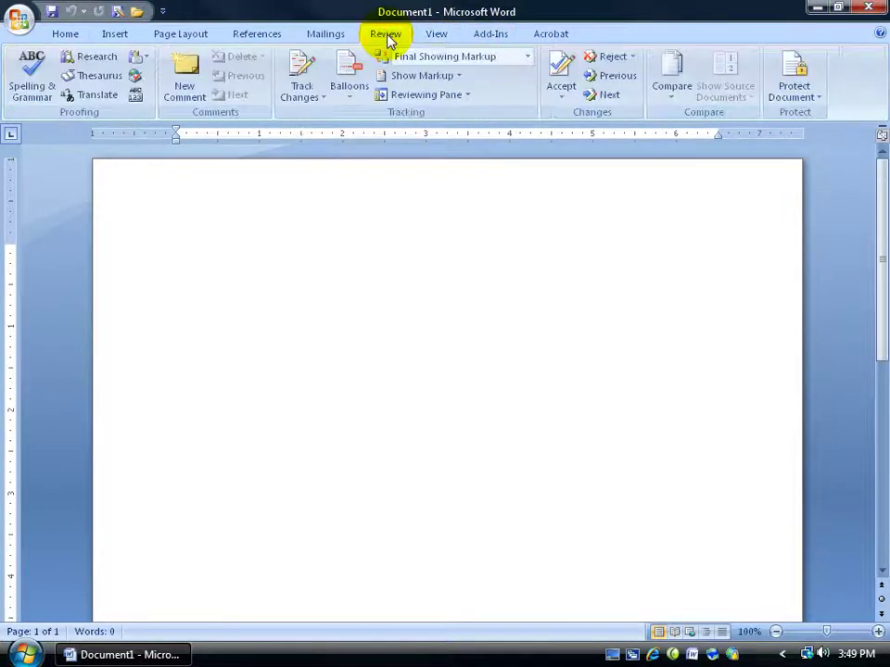
left_click(64, 40)
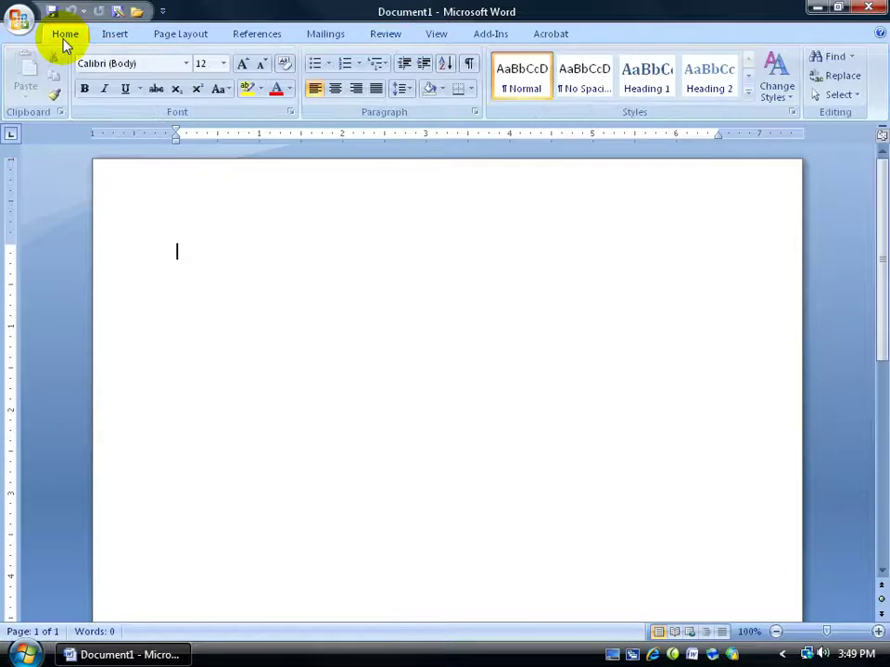
Make Times New Roman at 12 pt the default font for all new documents based on the Normal template
left_click(291, 113)
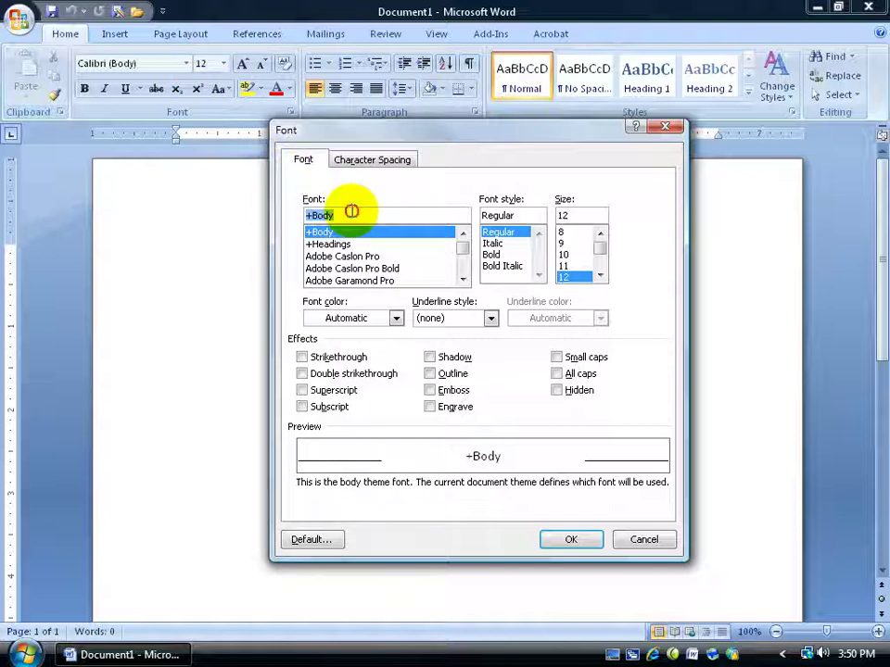
type("time")
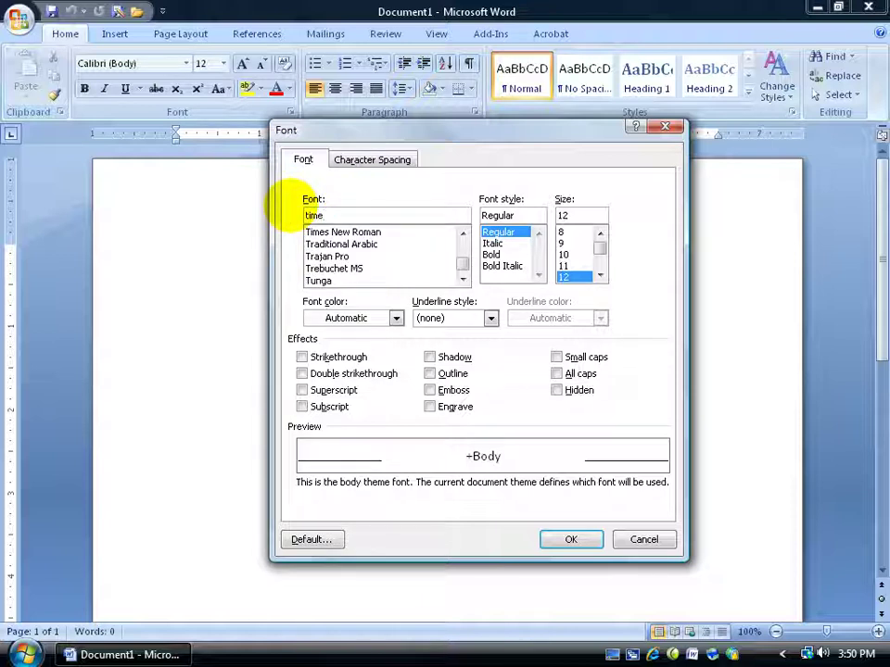
left_click(352, 234)
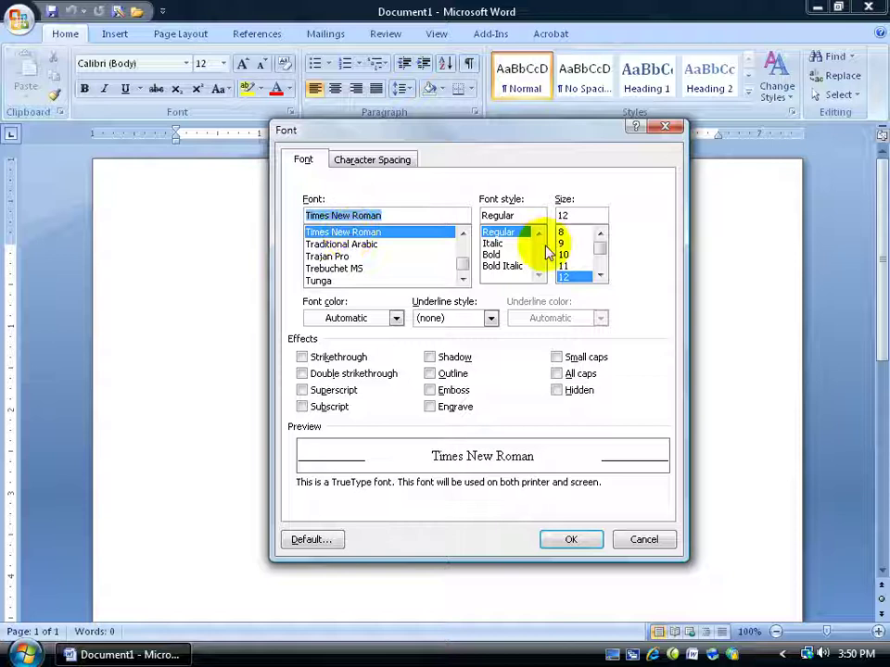
left_click(565, 267)
left_click(567, 277)
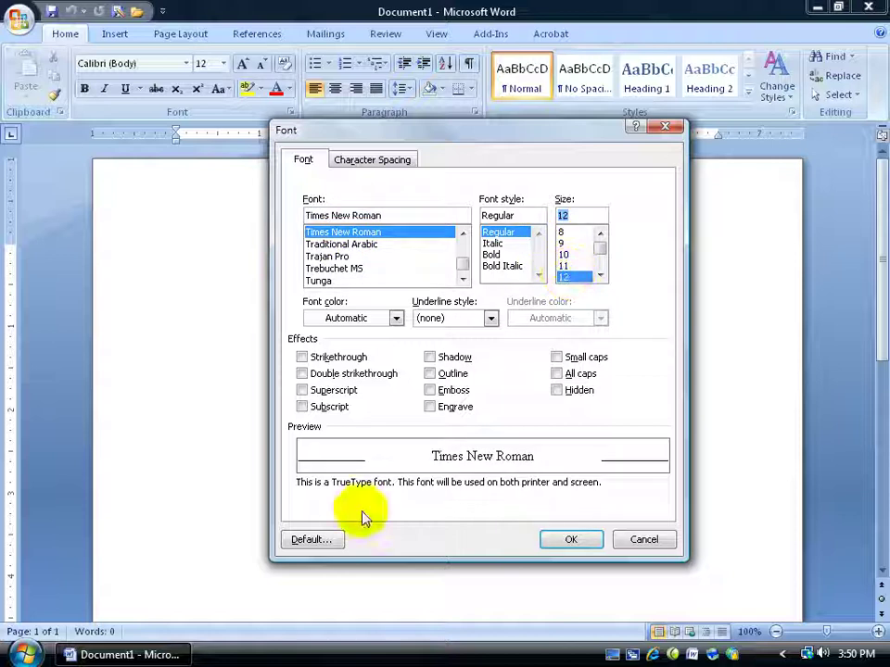
left_click(318, 545)
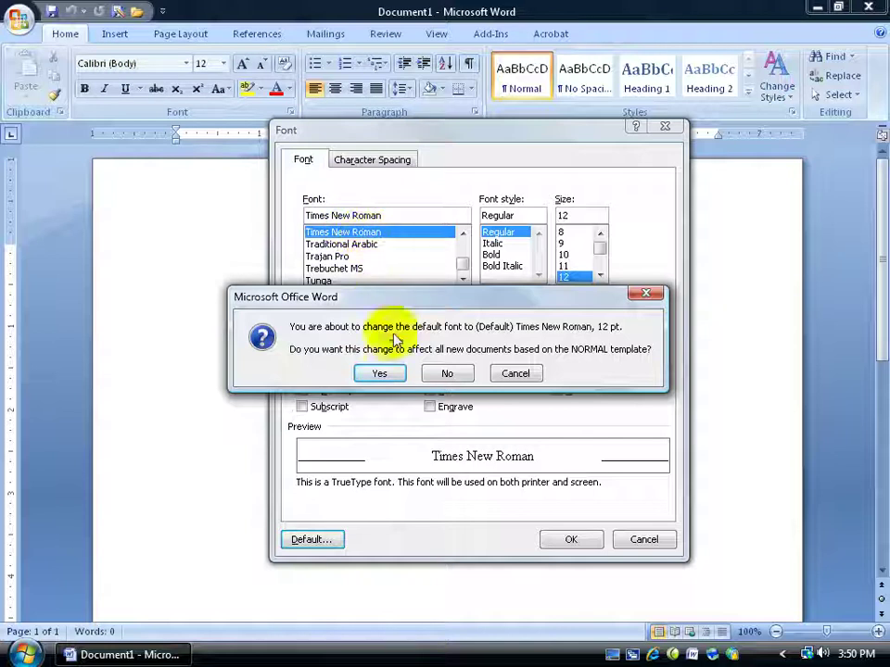
left_click(381, 372)
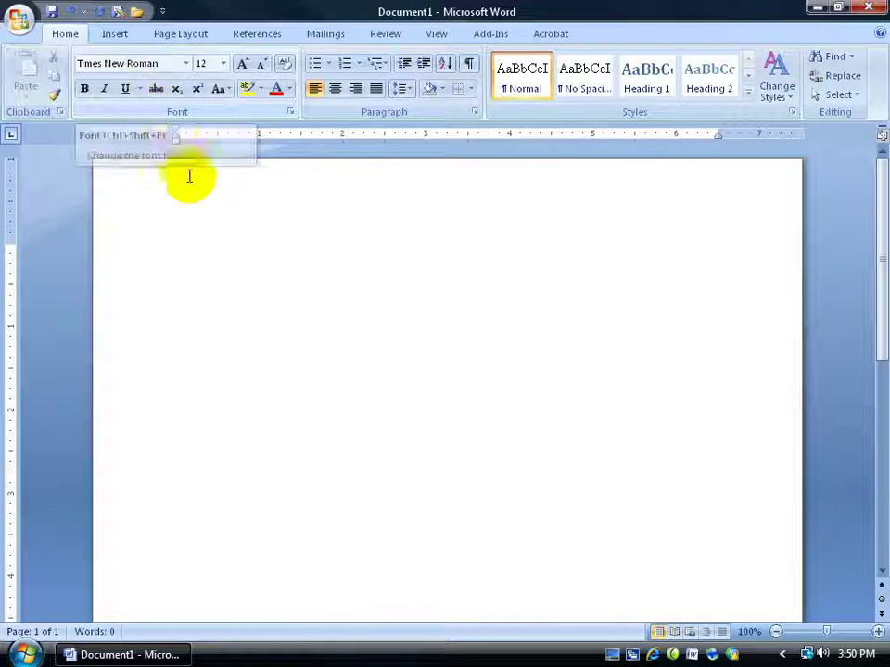
Close Word and start it again from the desktop
left_click(868, 7)
left_click(446, 369)
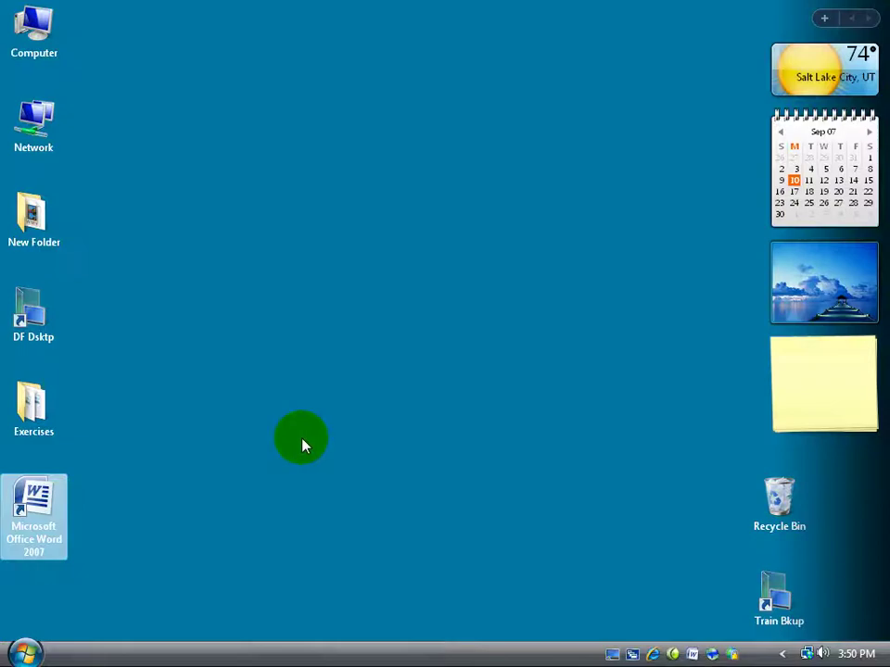
double_click(33, 497)
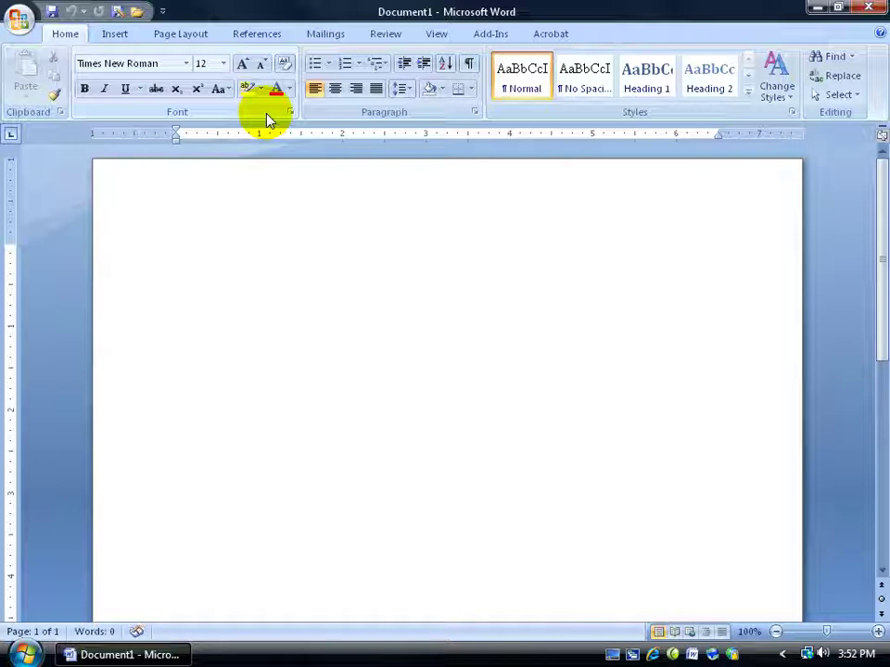
left_click(178, 41)
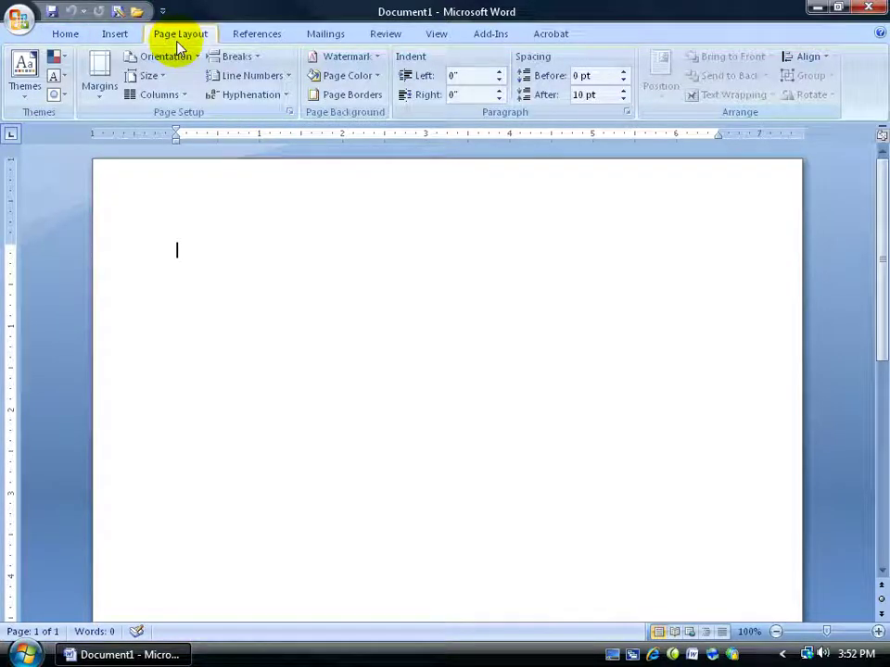
left_click(21, 96)
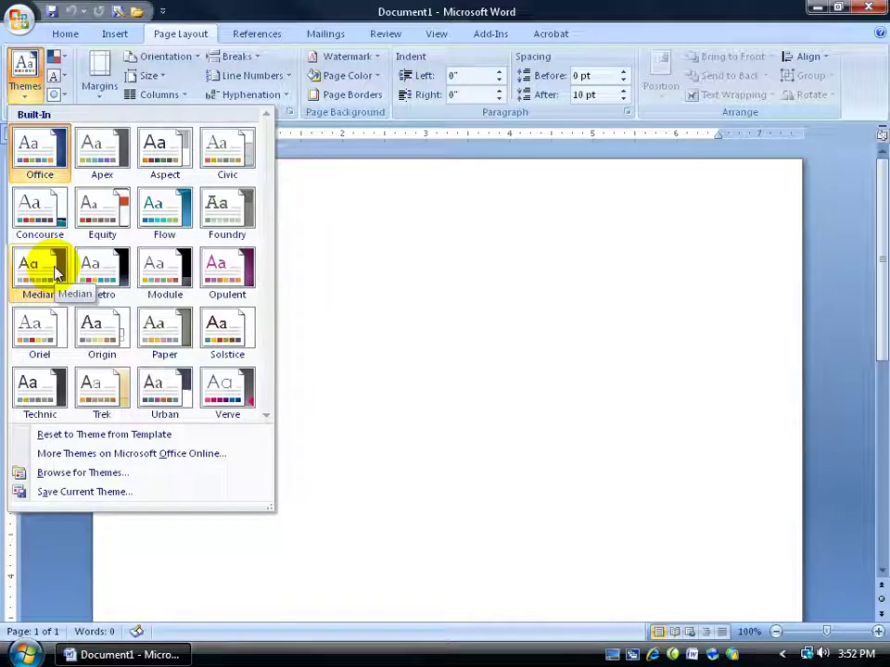
left_click(64, 34)
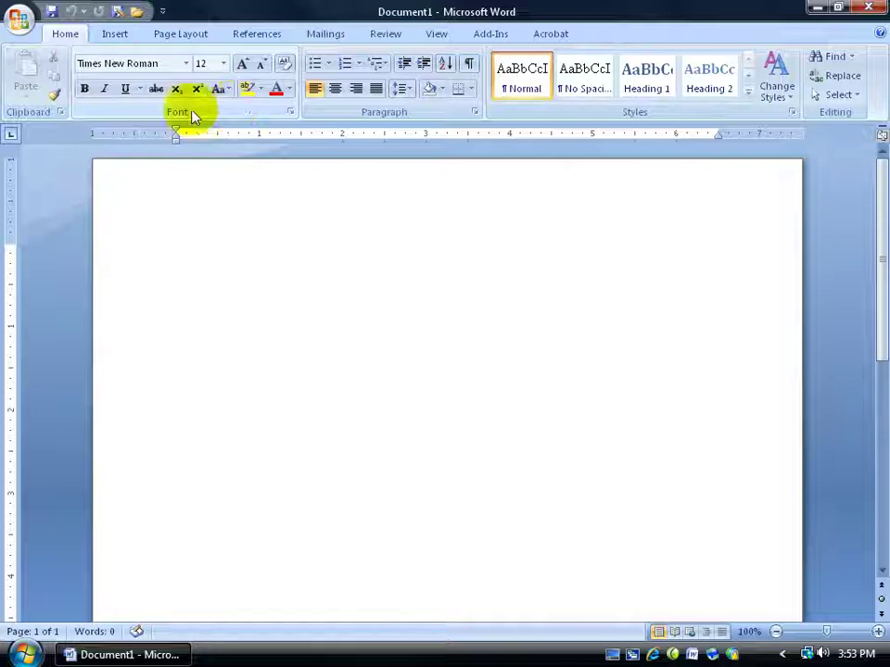
Create a second blank document and close it again
left_click(18, 18)
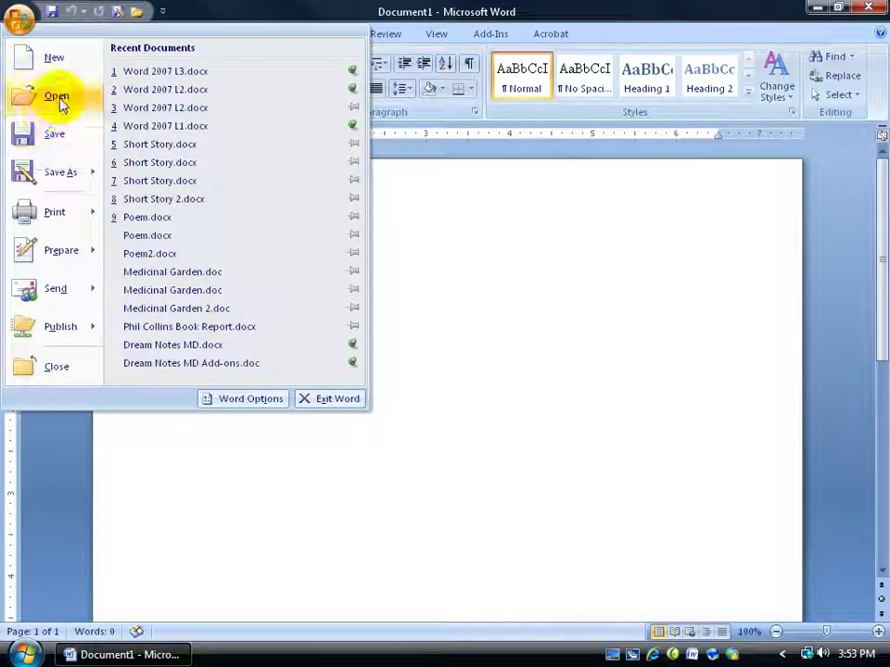
left_click(57, 61)
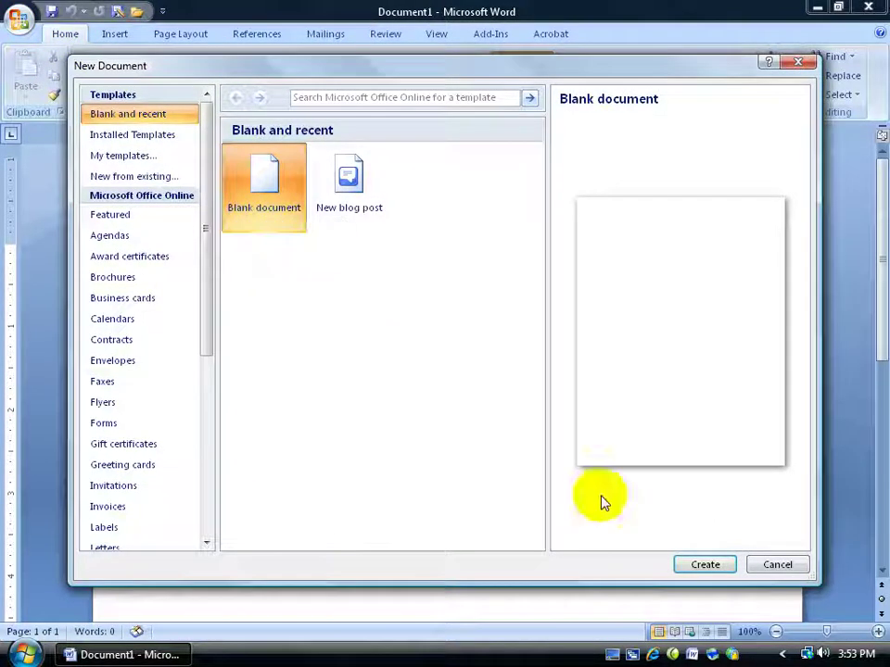
left_click(700, 565)
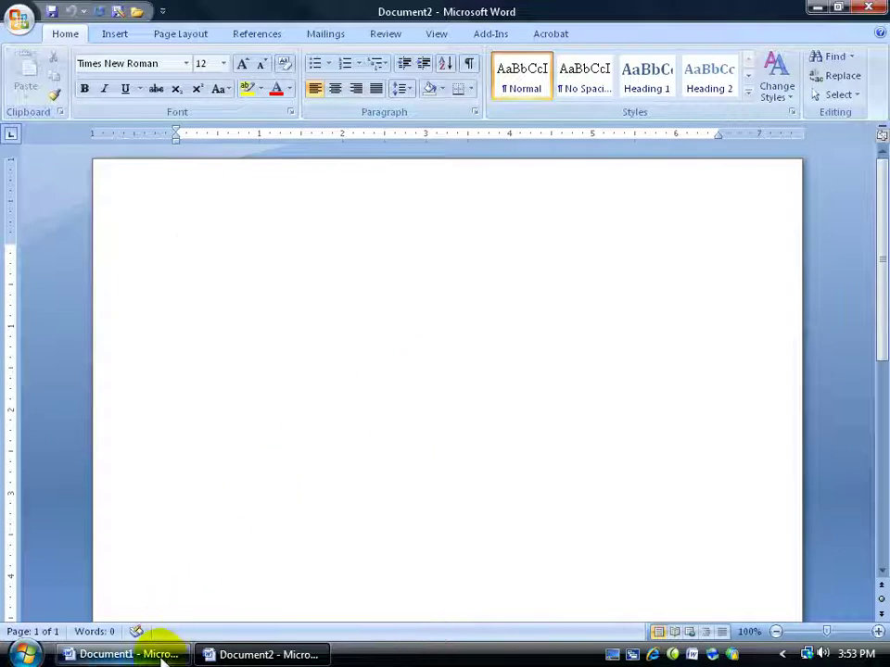
mouse_move(228, 655)
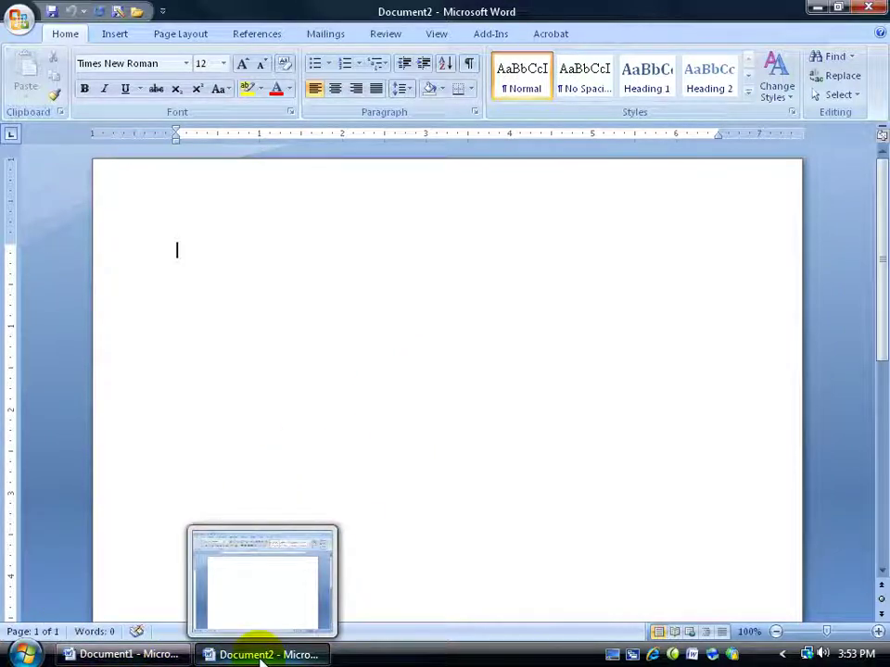
left_click(868, 8)
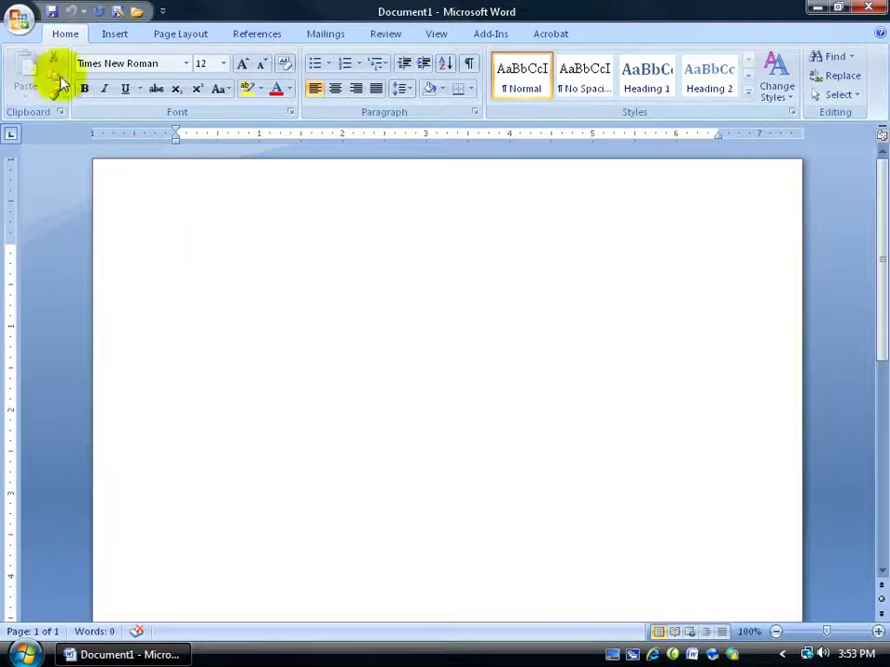
left_click(23, 22)
mouse_move(65, 214)
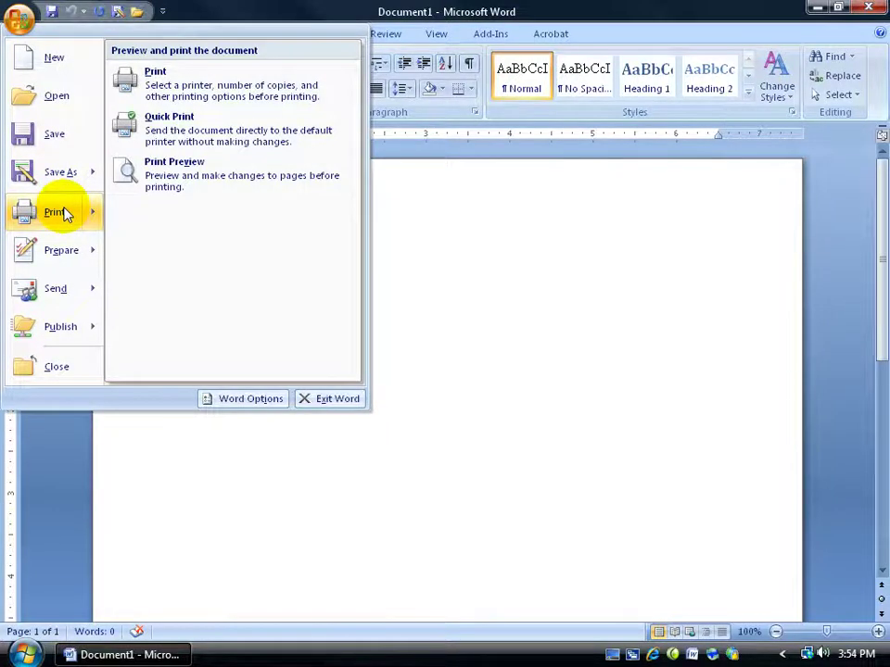
left_click(509, 184)
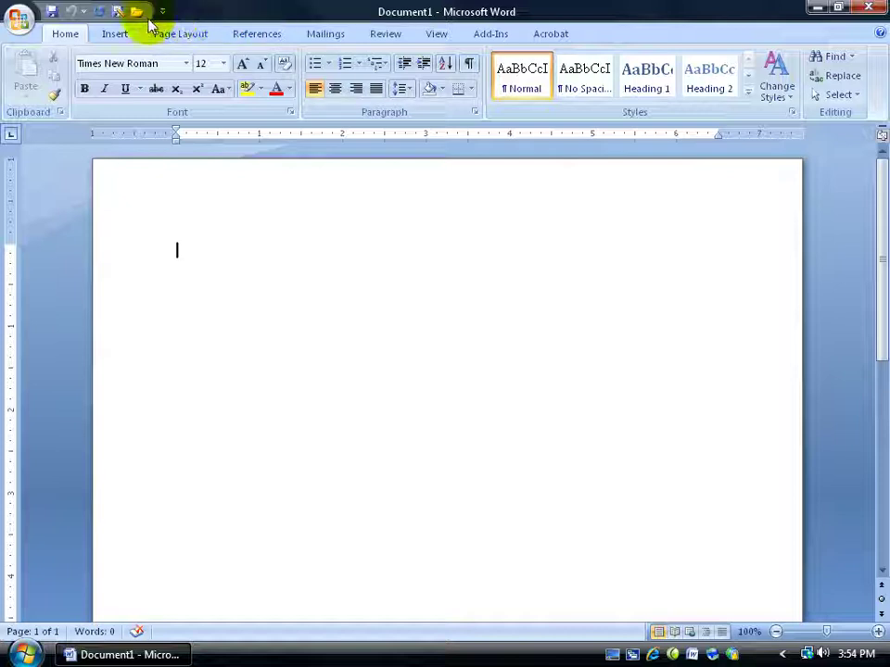
Add the Quick Print command to the Quick Access Toolbar
right_click(117, 11)
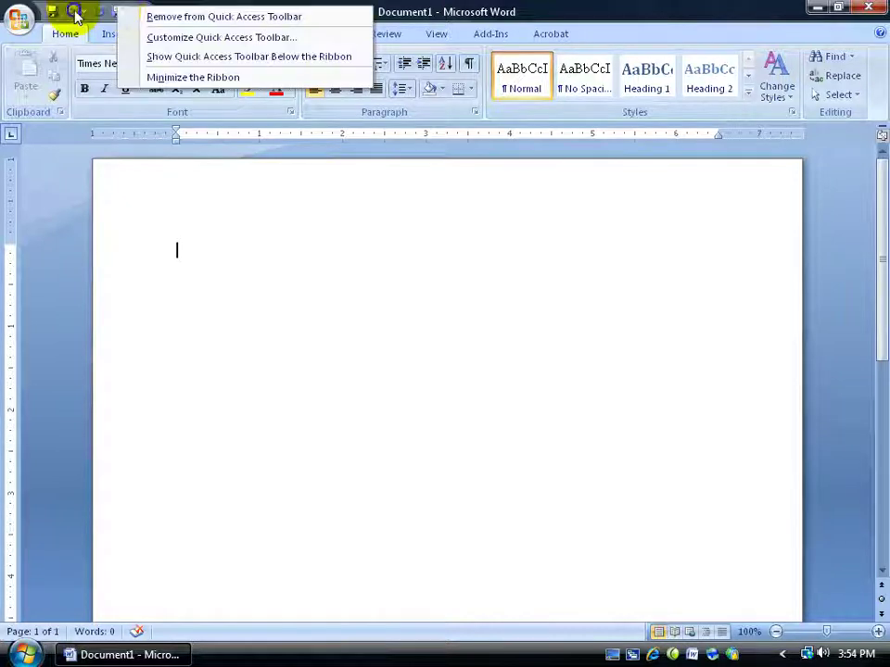
right_click(76, 16)
right_click(51, 16)
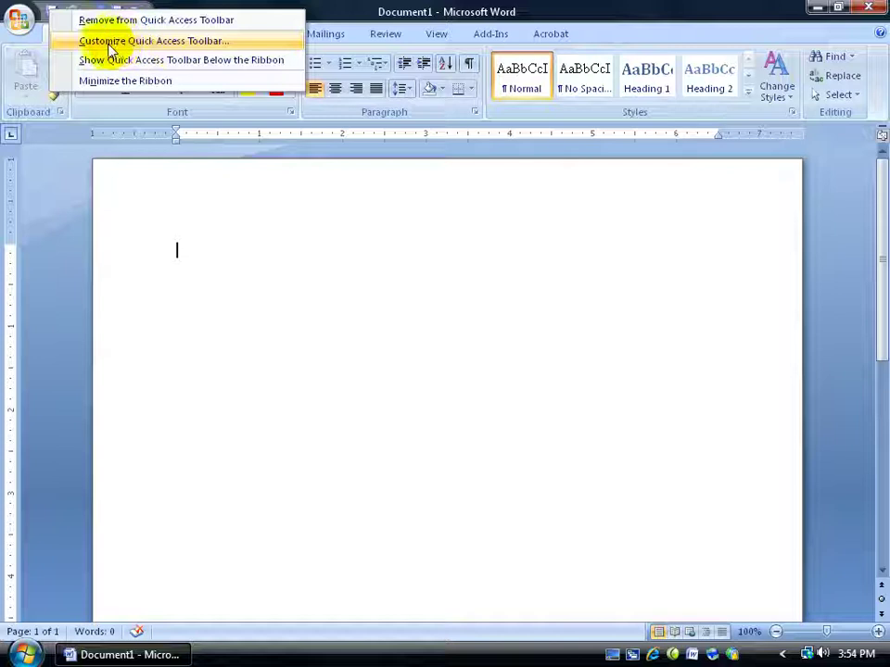
left_click(178, 49)
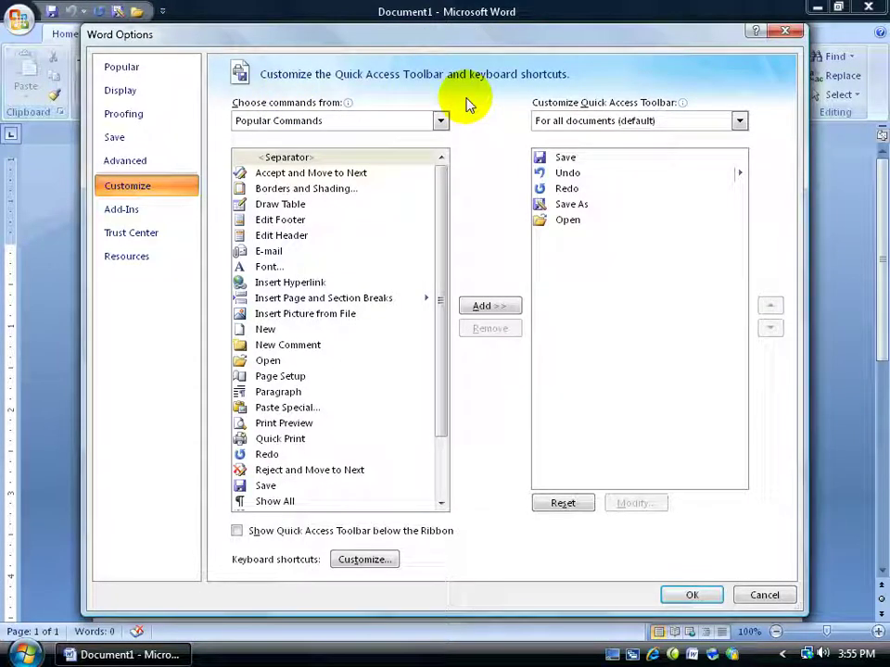
left_click_drag(447, 182, 445, 252)
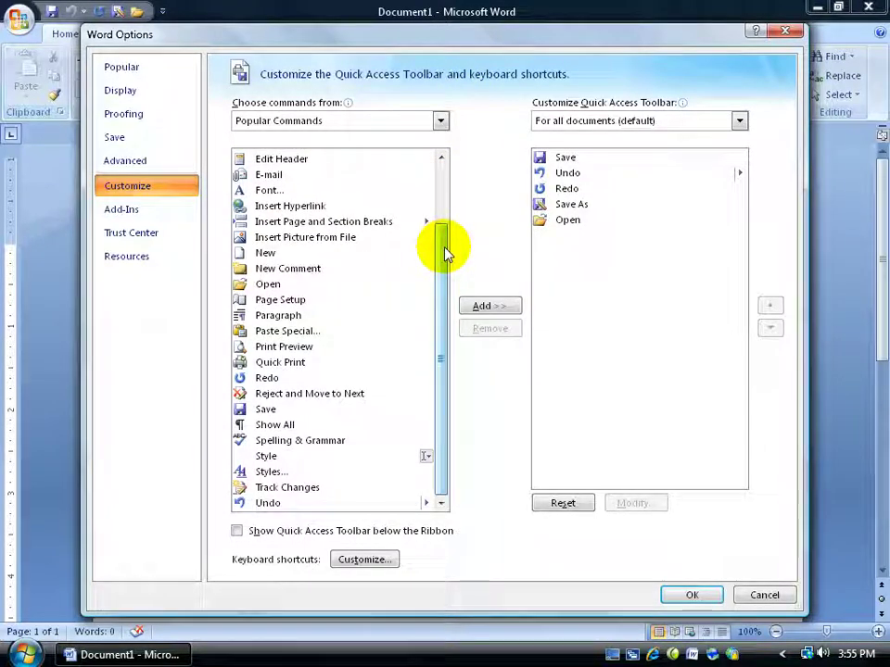
double_click(292, 364)
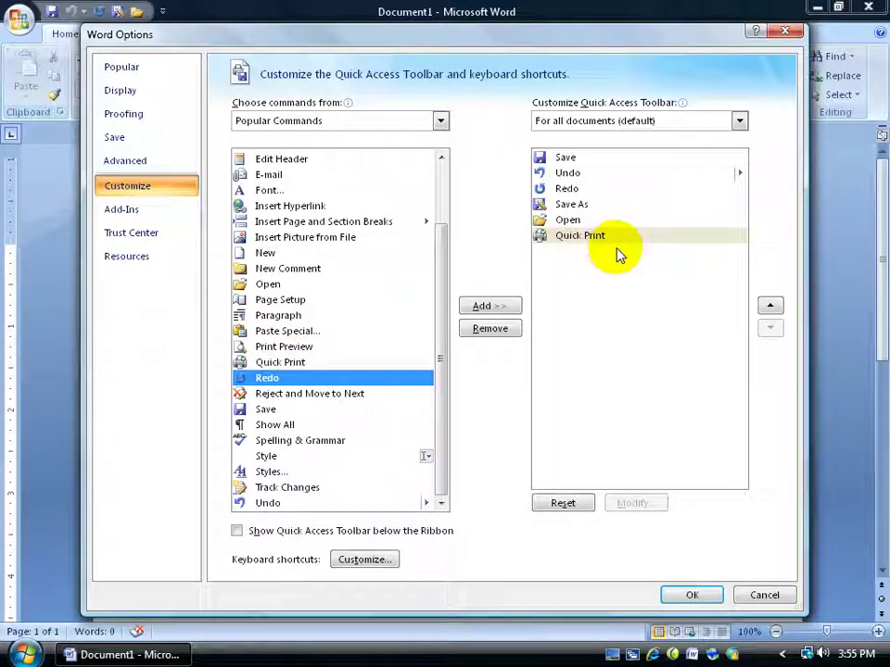
left_click(691, 594)
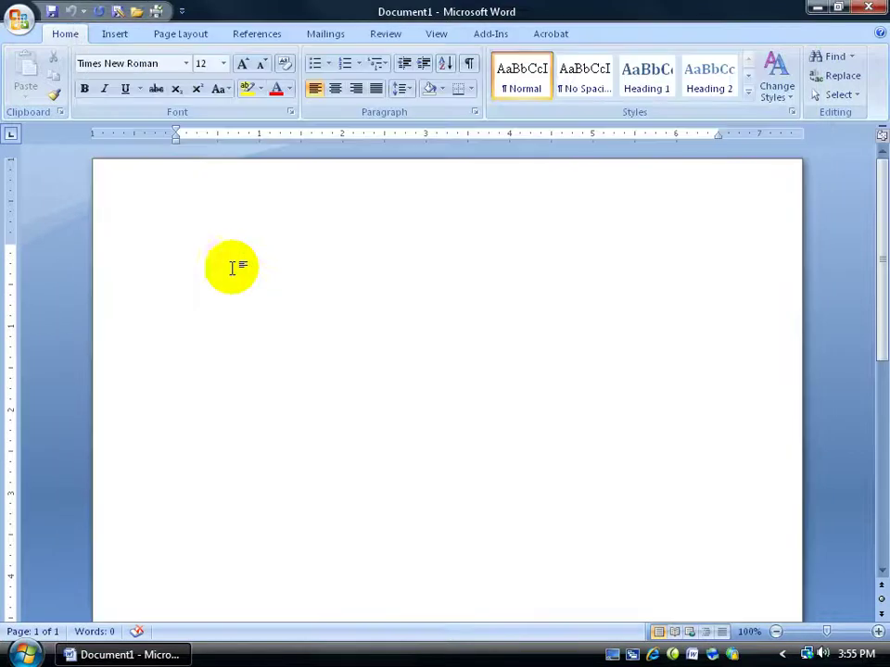
Remove the Quick Print command from the Quick Access Toolbar
right_click(156, 12)
left_click(191, 22)
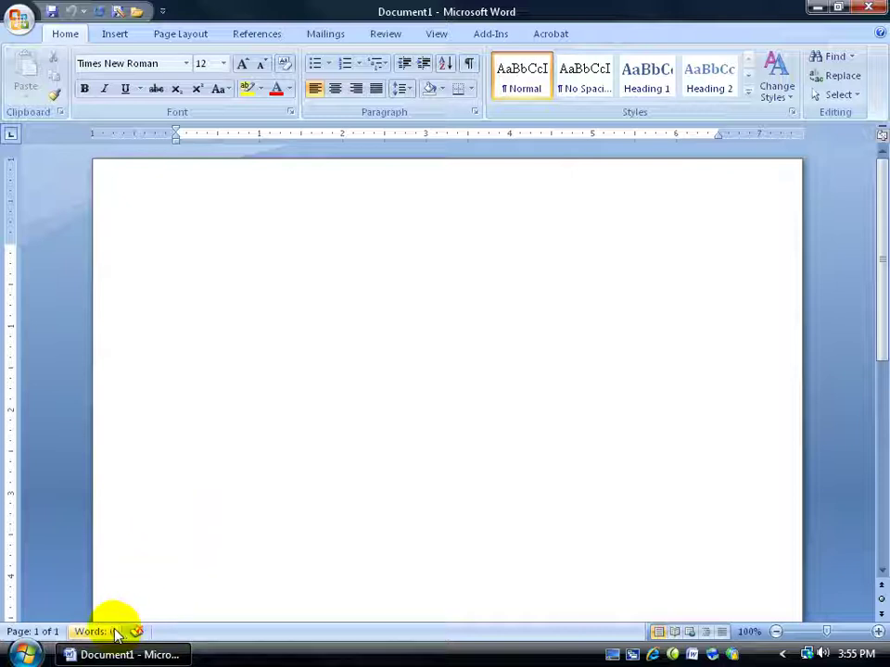
Turn the status bar's Line Number display on and back off
right_click(172, 634)
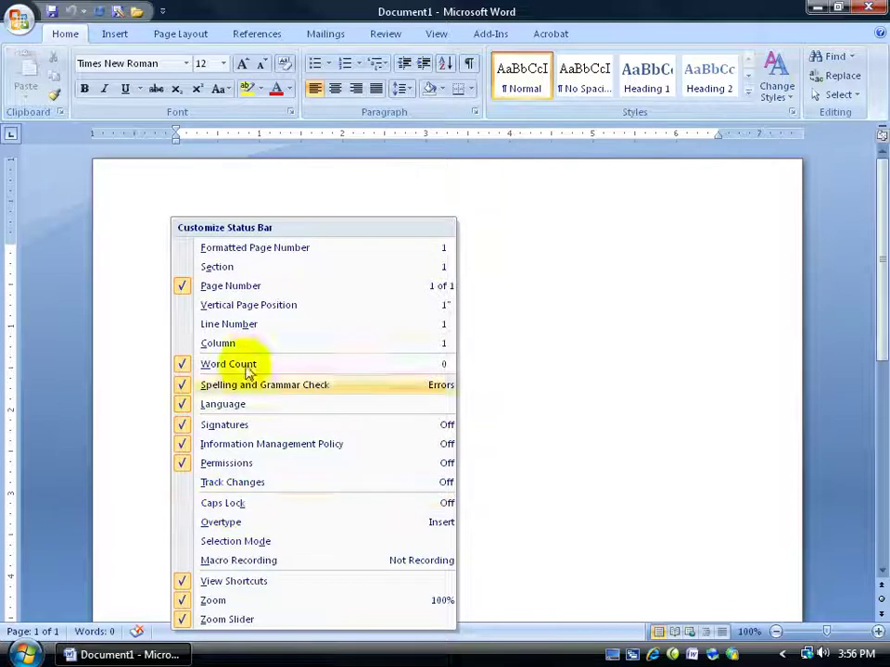
left_click(268, 324)
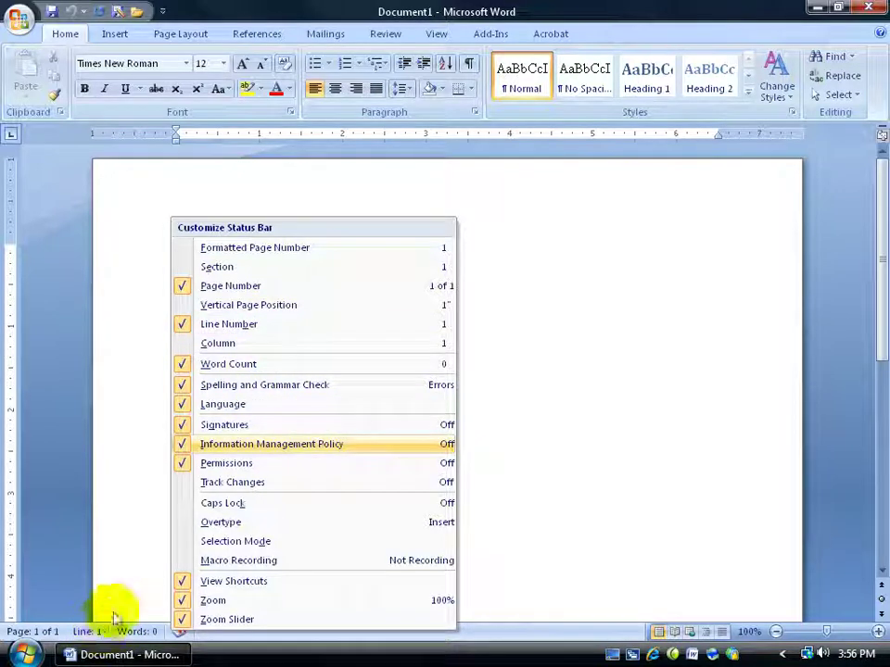
left_click(235, 333)
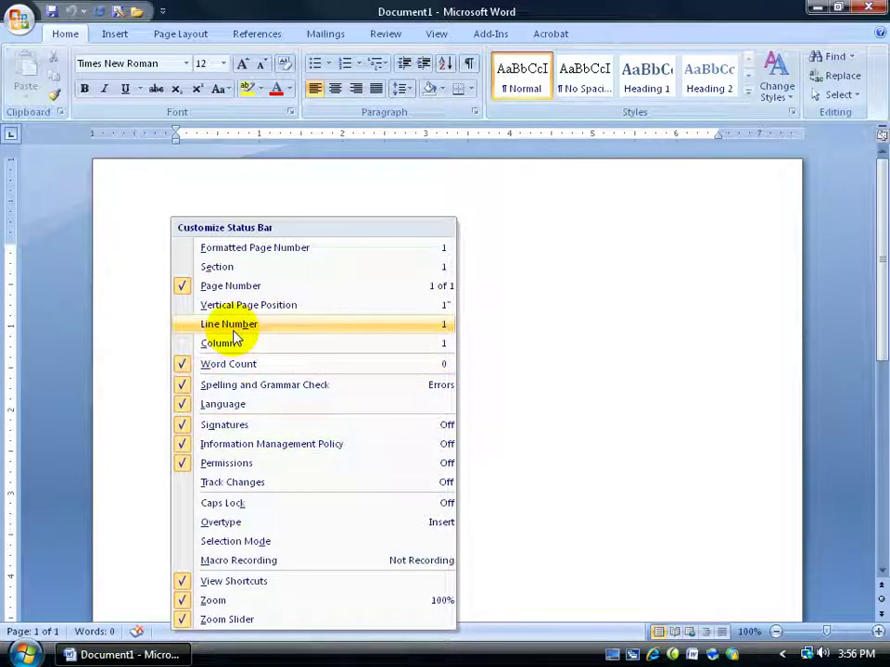
left_click(508, 317)
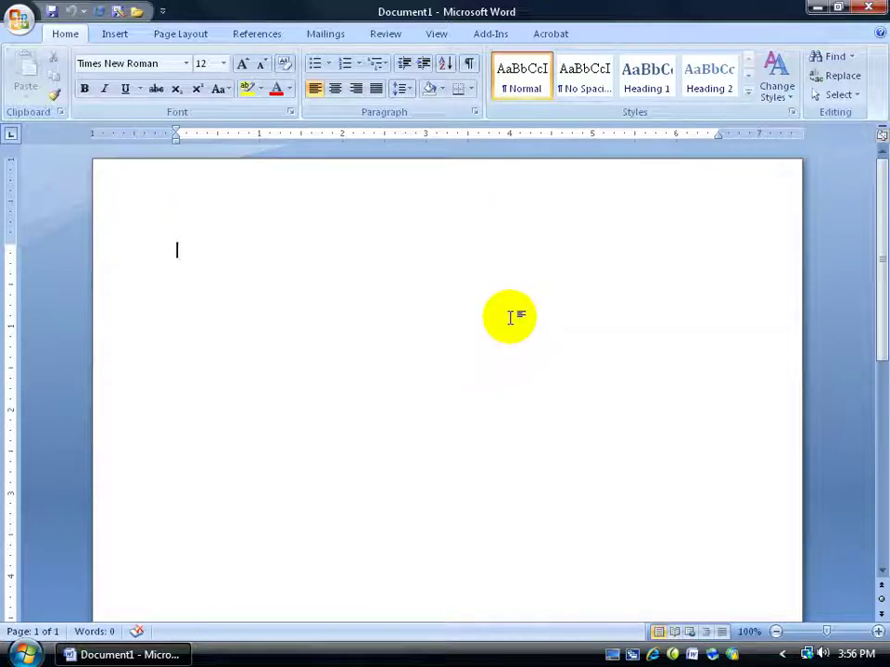